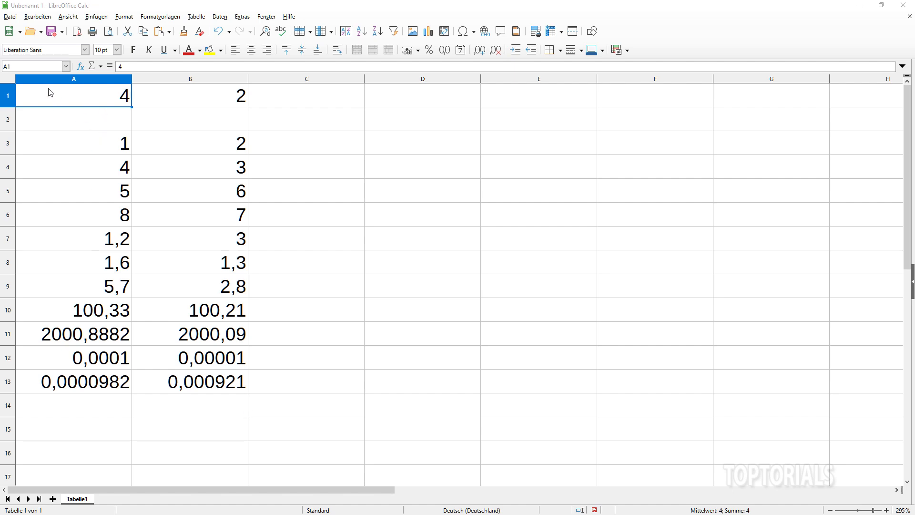
Start a conditional format for the entire columns A and B using the "Formel ist" condition A1=MAX($A1; $B1)
drag(47, 90, 210, 384)
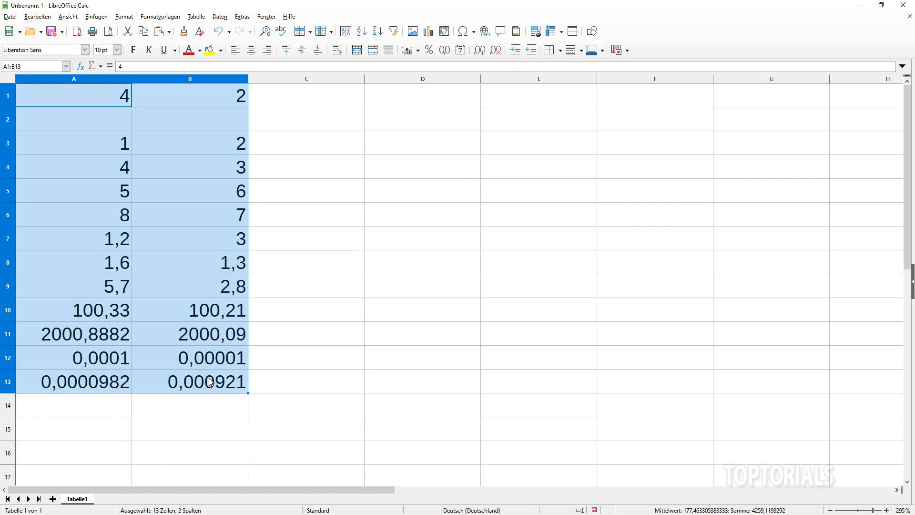
drag(45, 80, 192, 70)
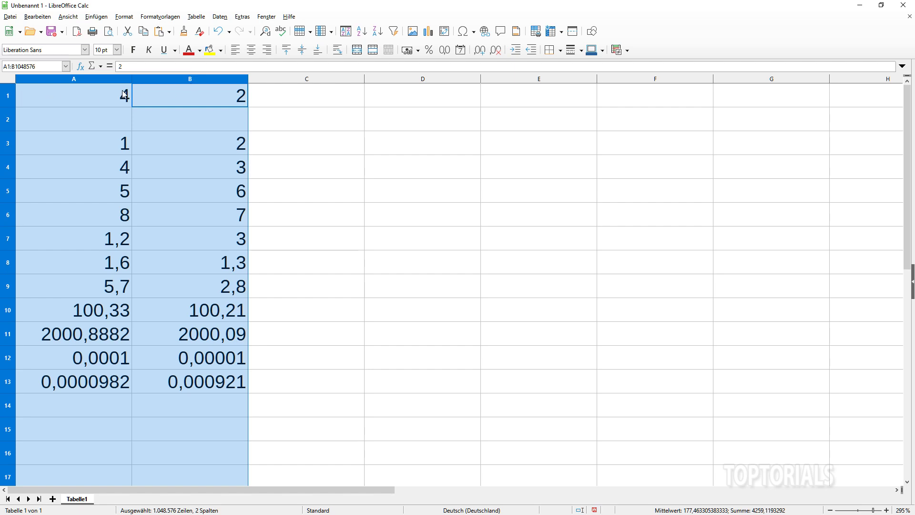
click(125, 18)
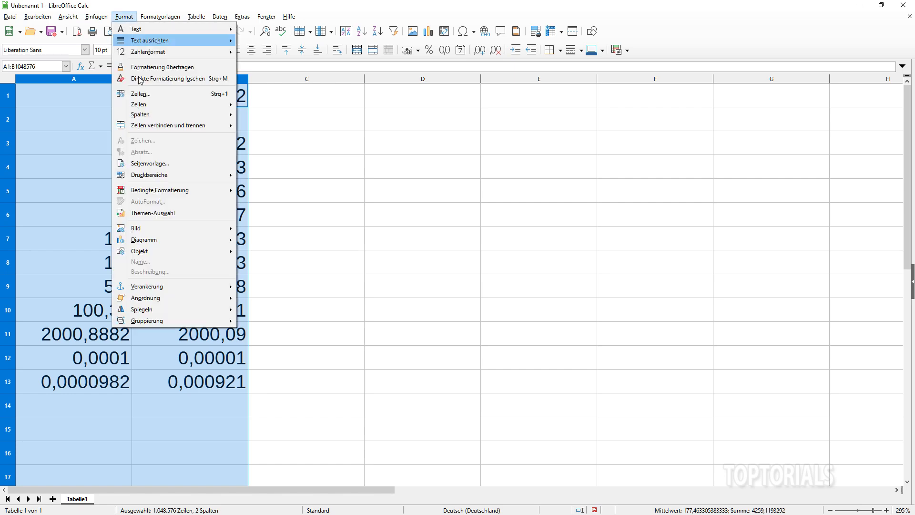
mouse_move(167, 190)
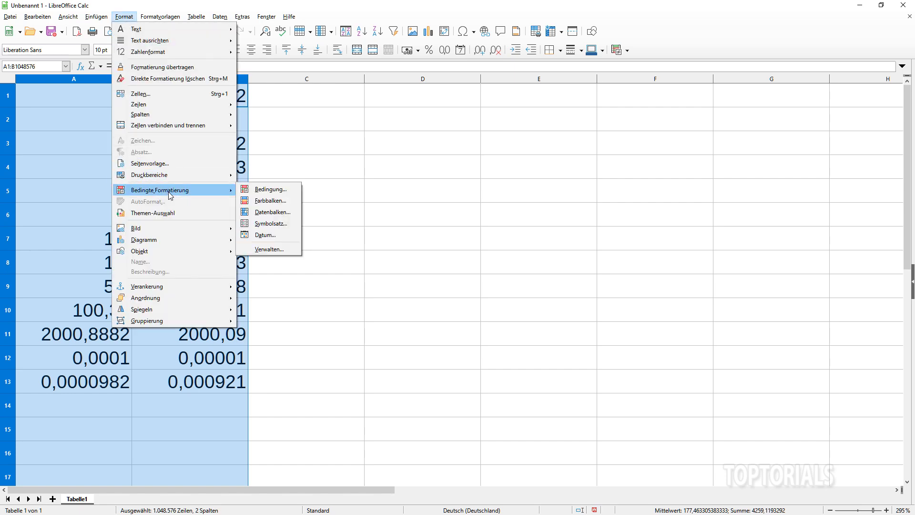
click(271, 189)
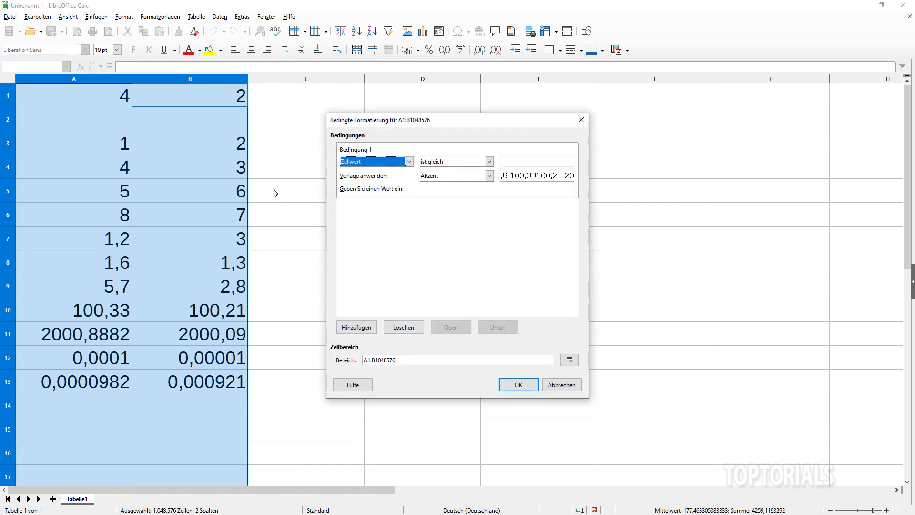
click(409, 162)
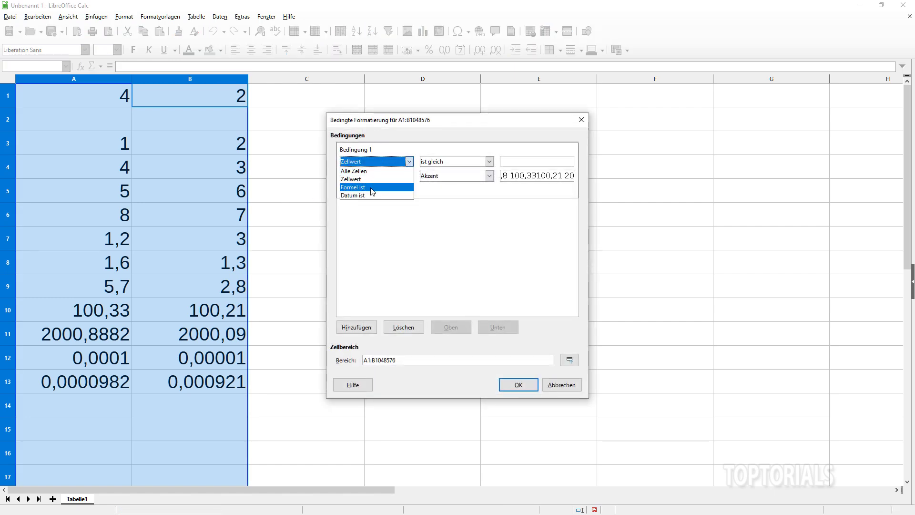
click(372, 191)
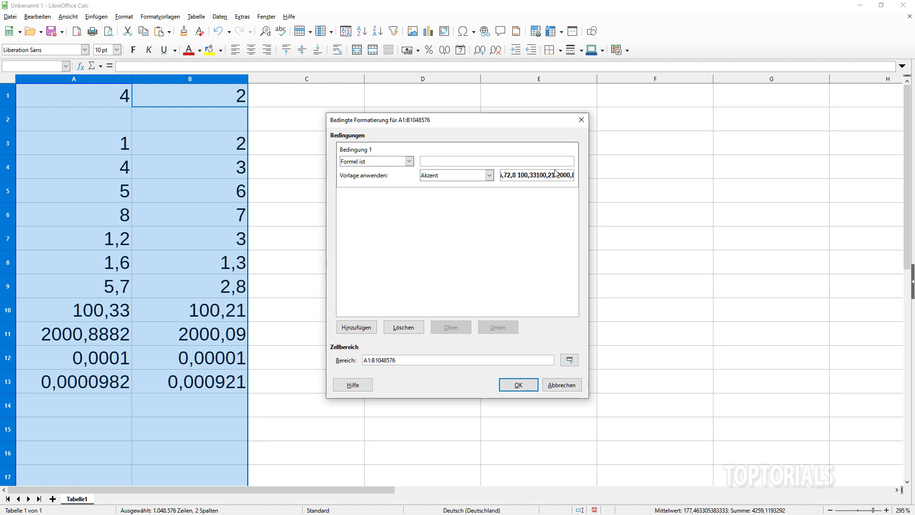
text(A1=)
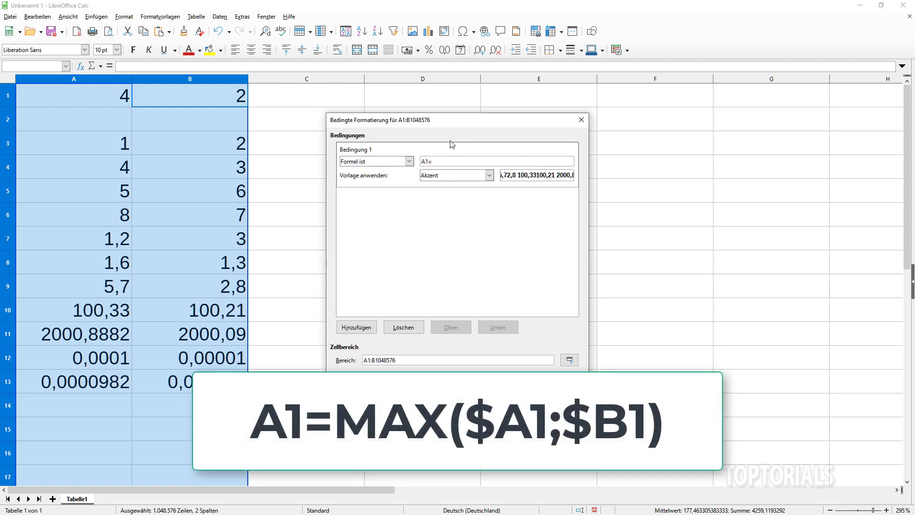
text(MAX($A1; $B1))
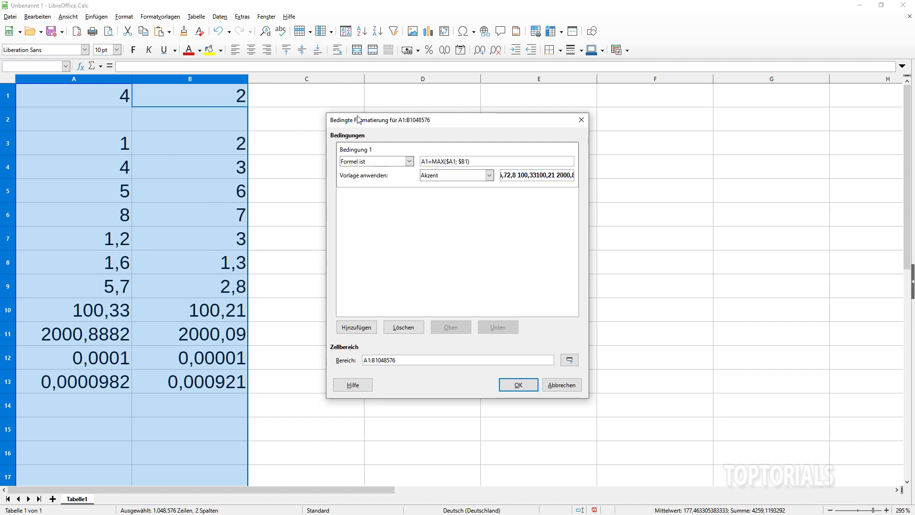
Create a new cell style named MeinFormat for the condition and give it a yellow (ffff00) background
click(489, 175)
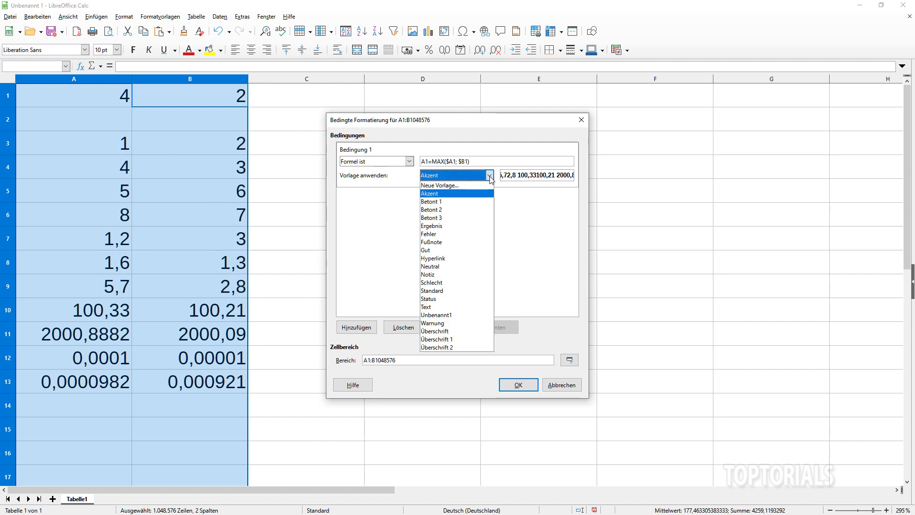
click(448, 185)
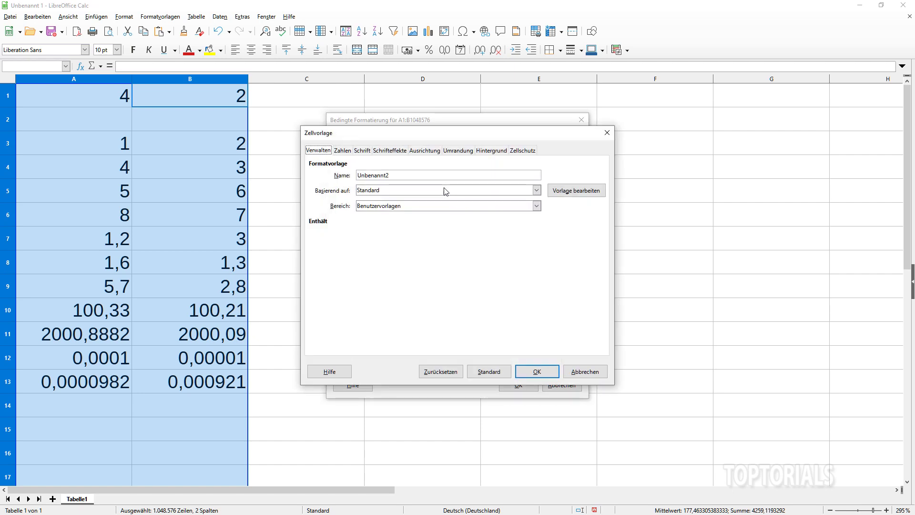
double_click(398, 177)
text(MeinFormat)
click(497, 151)
click(476, 168)
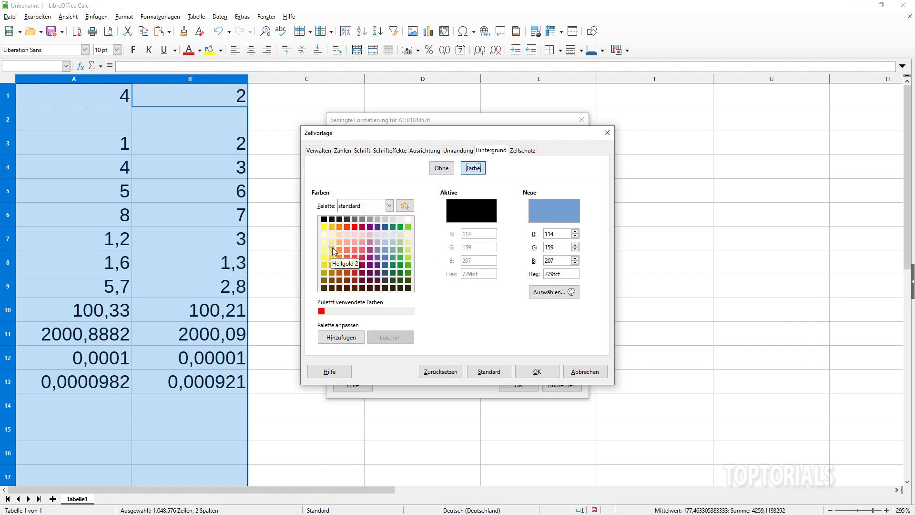
click(324, 229)
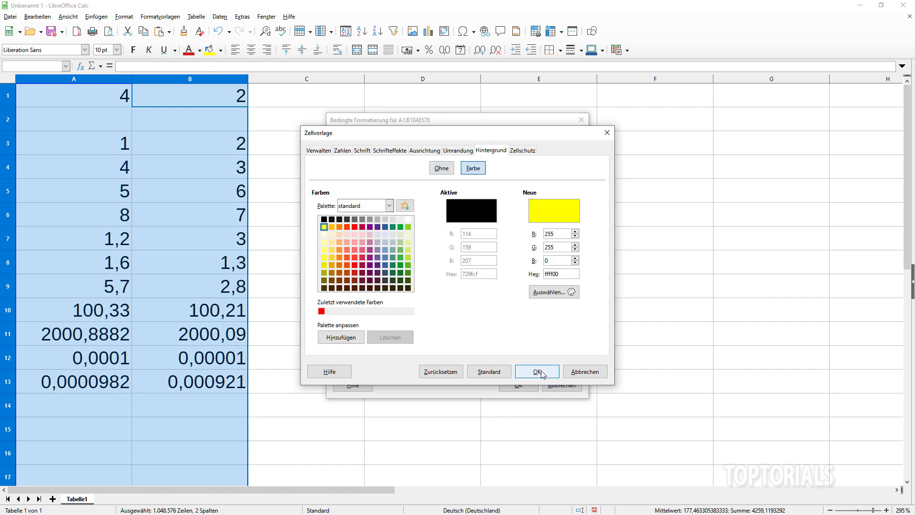
Make the style's font bold (Fett) with the colour Dunkelblau 1, and apply the conditional format
click(363, 151)
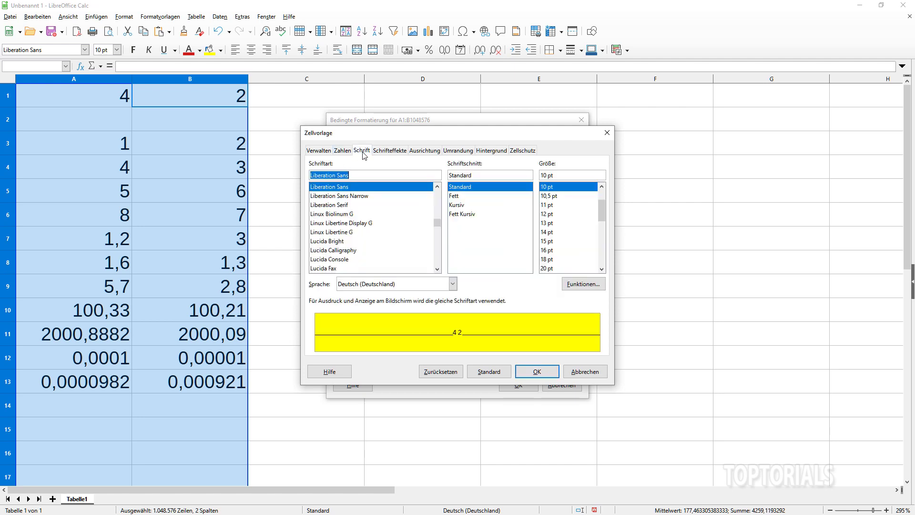
click(452, 196)
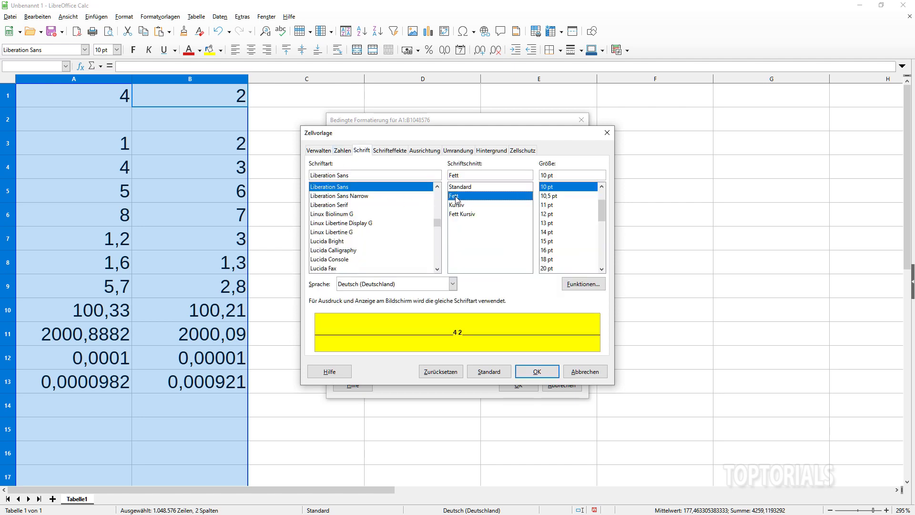
click(399, 152)
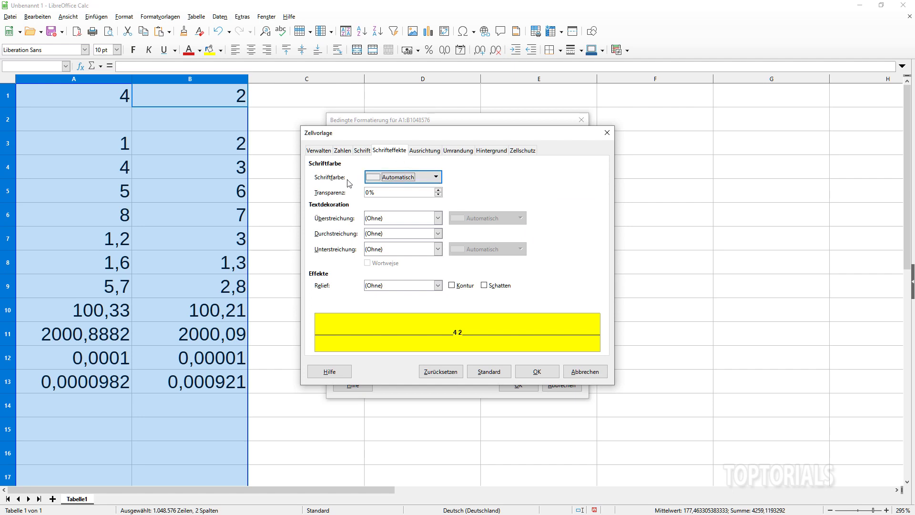
click(370, 181)
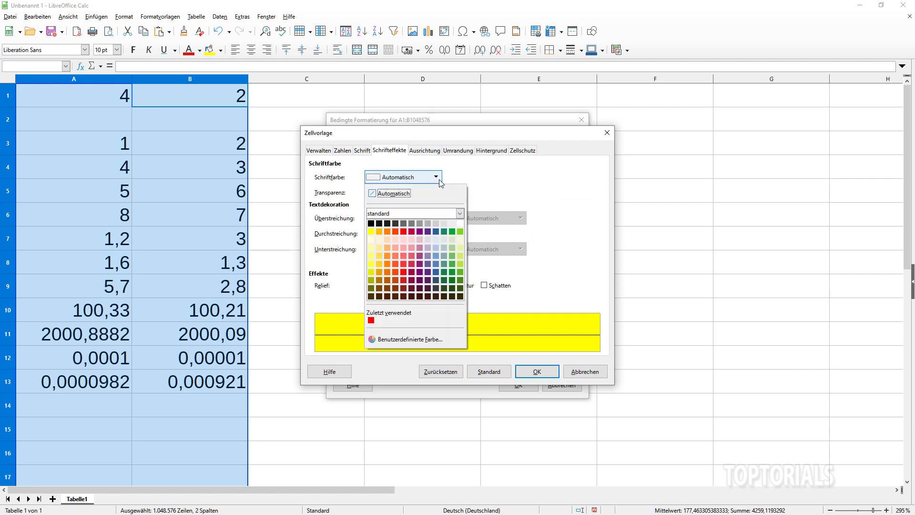
click(437, 273)
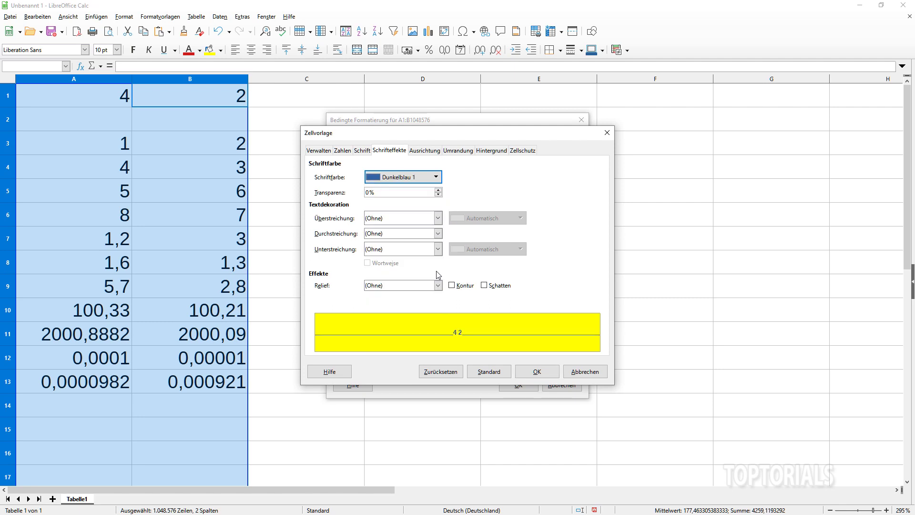
click(537, 371)
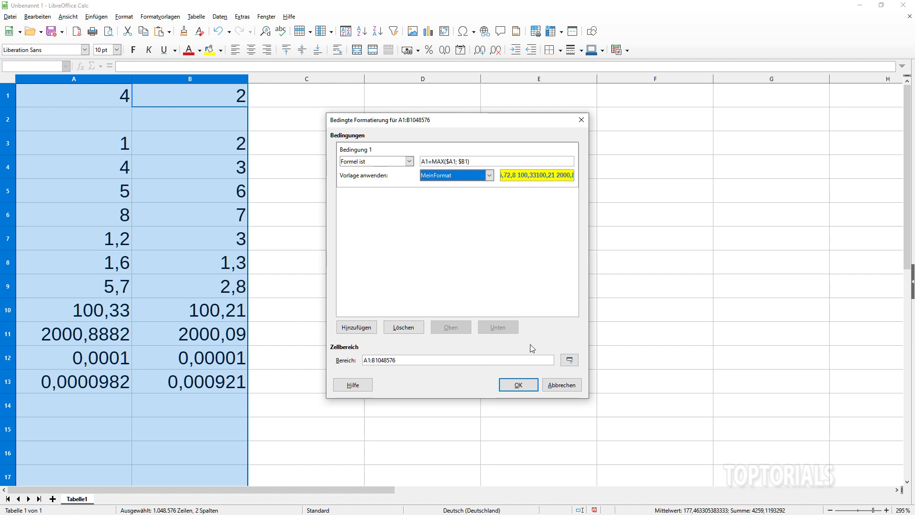
click(524, 384)
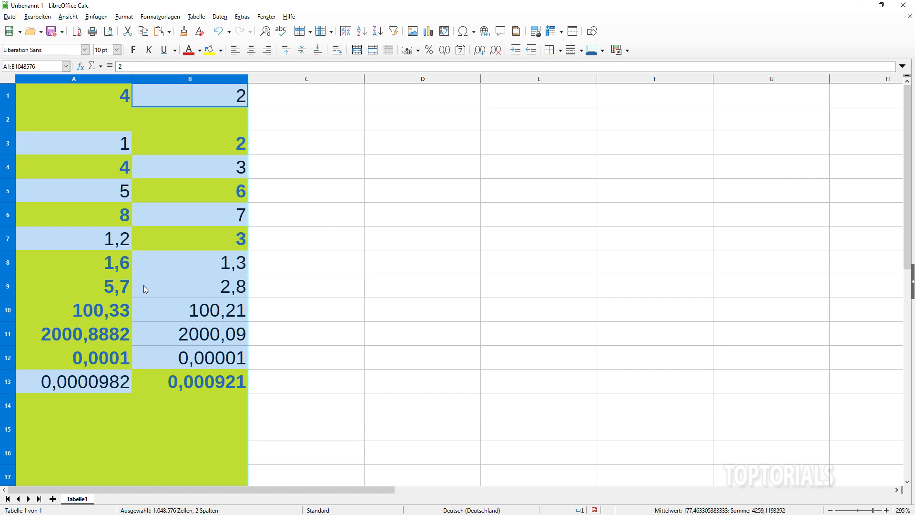
Set cells A4 and A3 to 5 to test the highlighting of the larger value
click(101, 142)
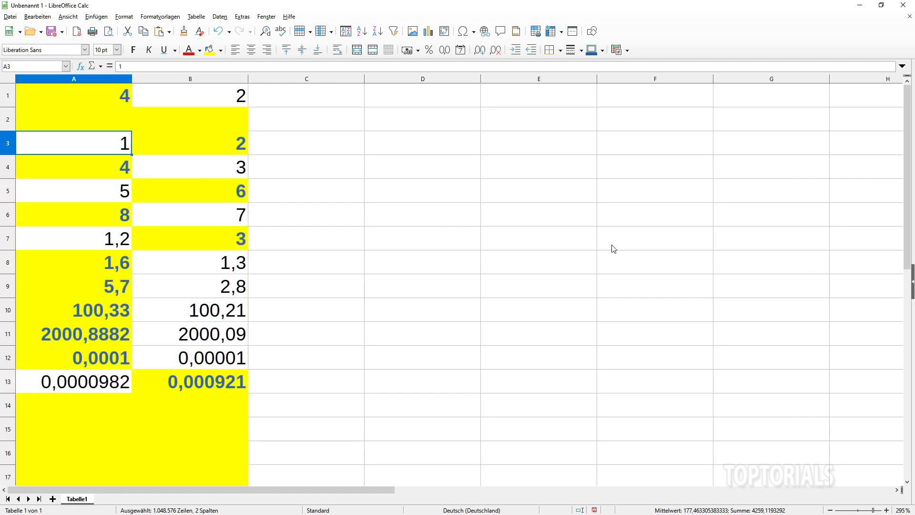
key(Down)
text(5)
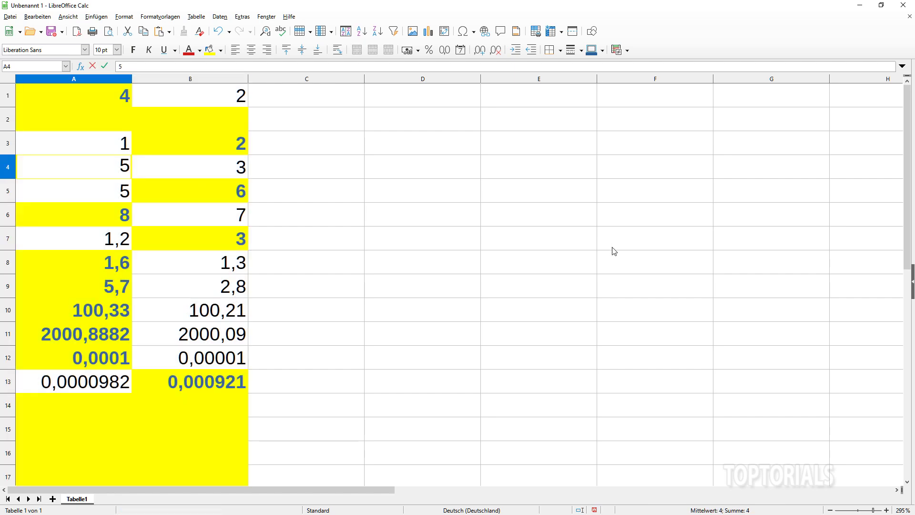
key(Return)
click(92, 141)
text(5)
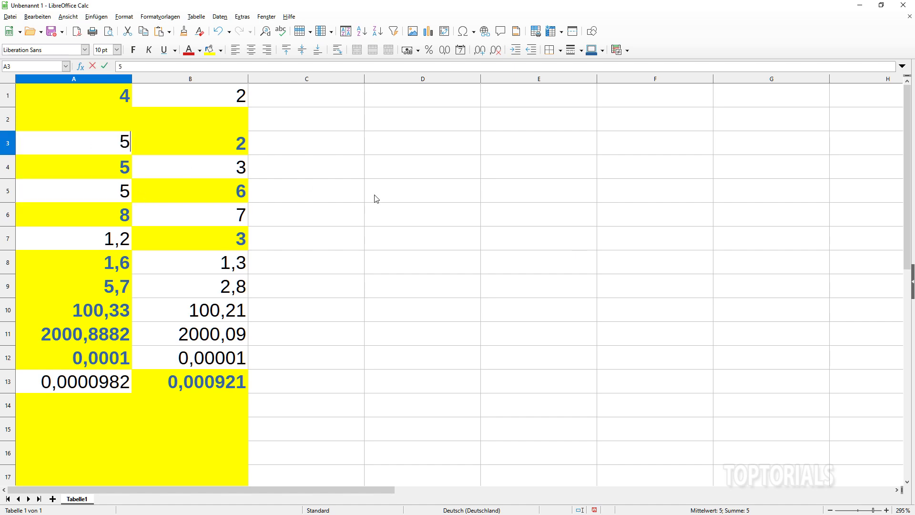
key(Return)
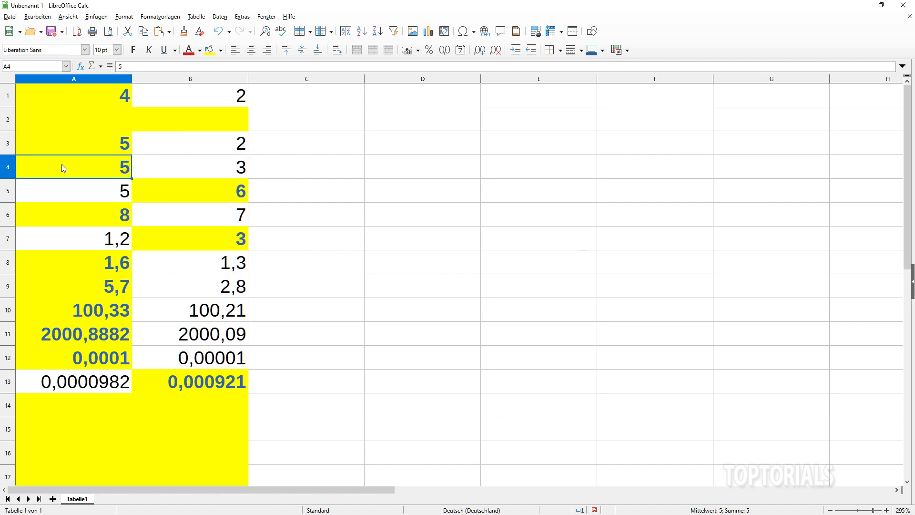
Examine the formatting of the empty cells in A2:B2 and A14:B16
drag(56, 126, 164, 121)
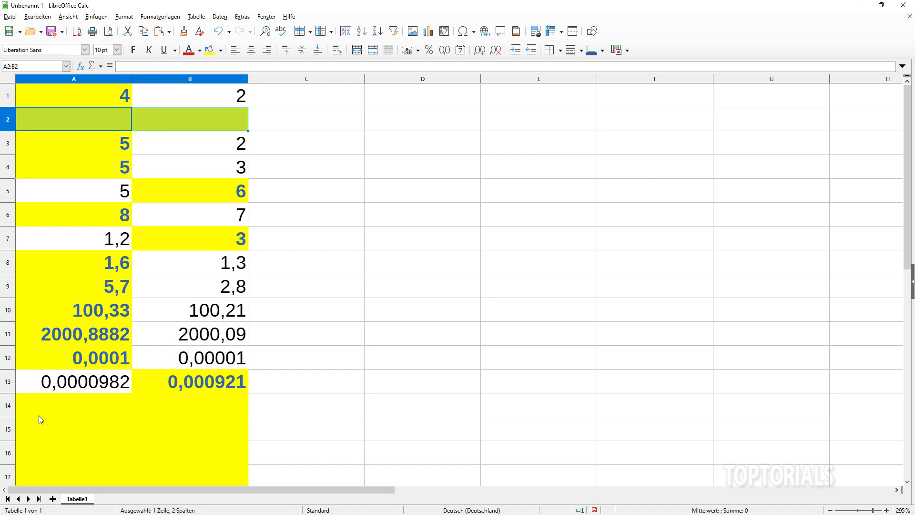
drag(38, 415, 163, 457)
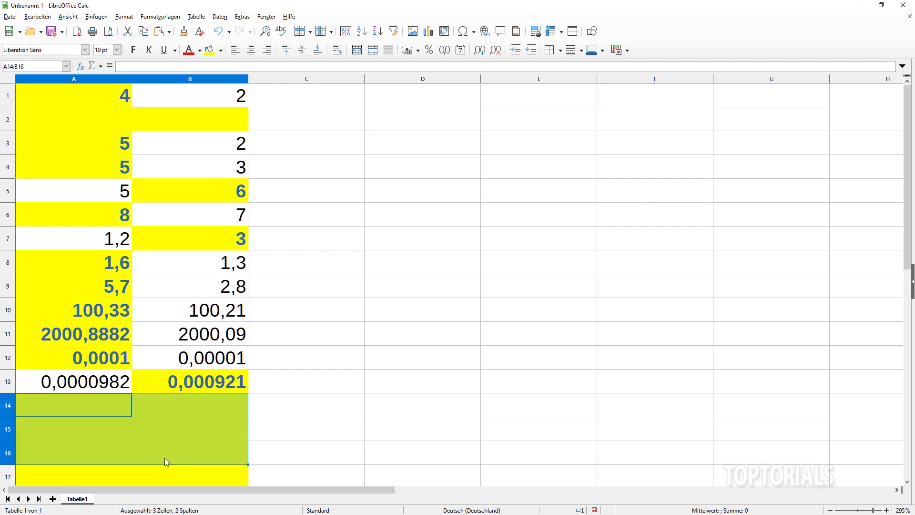
click(98, 121)
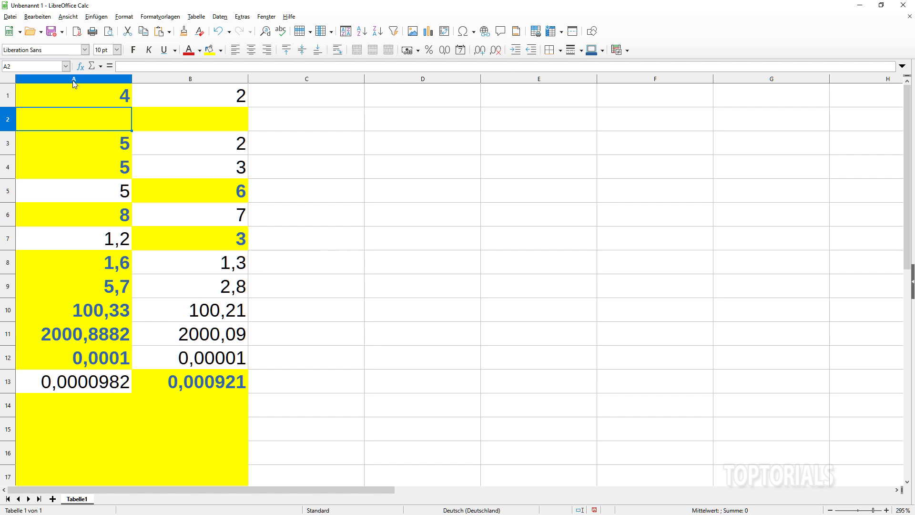
Change the conditional format formula for columns A and B to UND(A1=MAX($A1; $B1); A1<>"") to exclude empty cells
drag(74, 82, 175, 72)
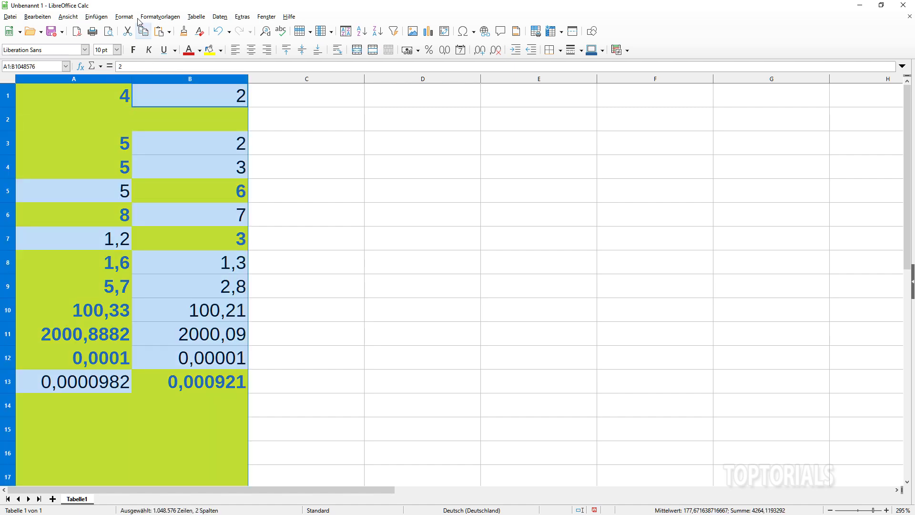
click(124, 17)
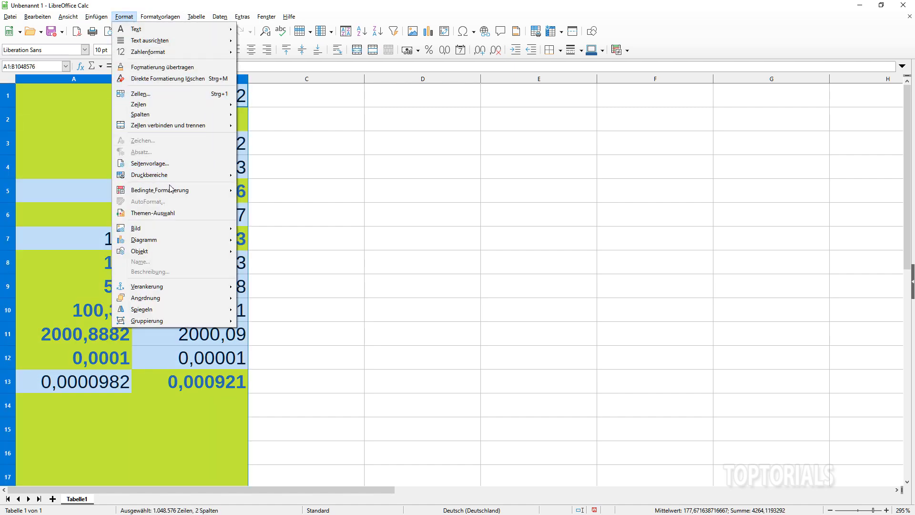
mouse_move(171, 190)
click(254, 189)
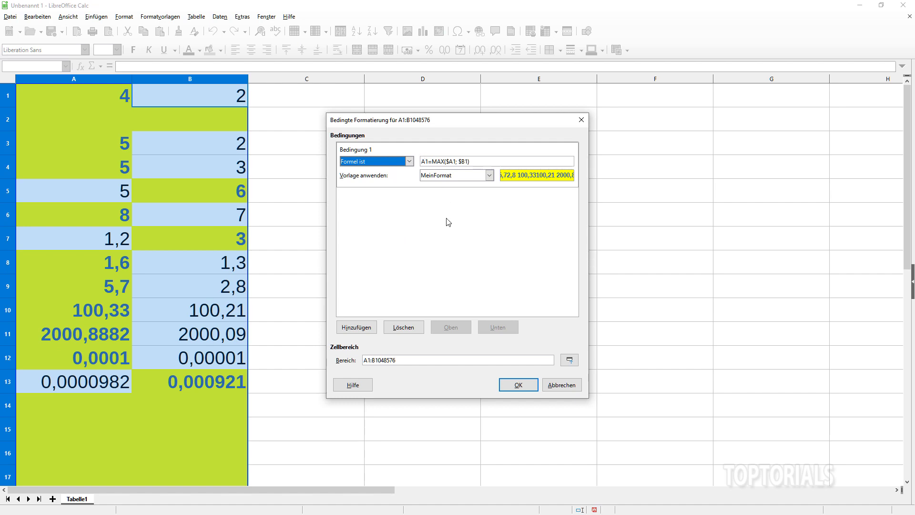
click(424, 162)
text(=()
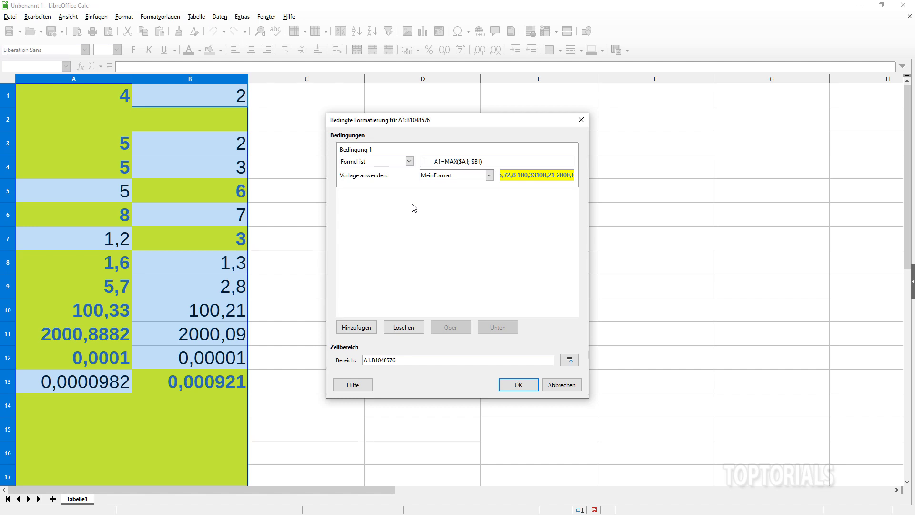
text(UND )
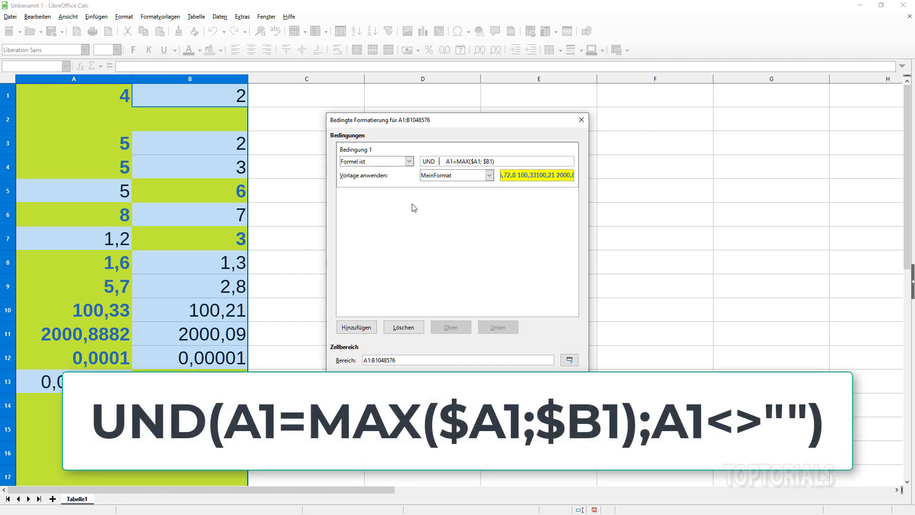
text(()
drag(449, 161, 502, 162)
click(469, 162)
click(525, 161)
text(A1<>"" ))
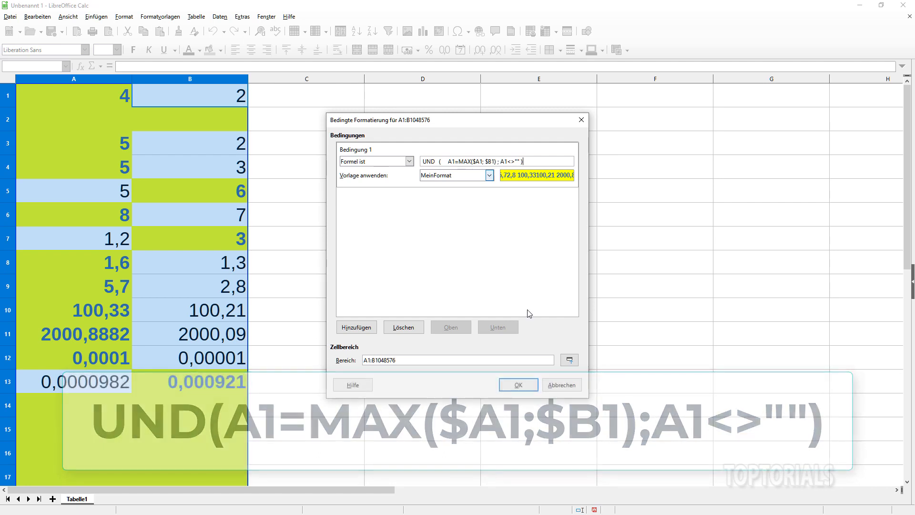
click(516, 385)
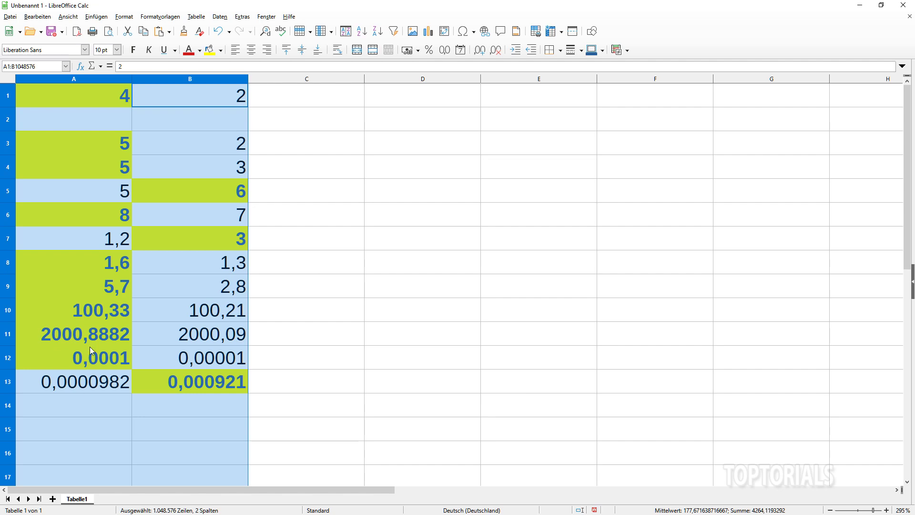
Set cell B9 to 100 to test the revised conditional format
click(159, 121)
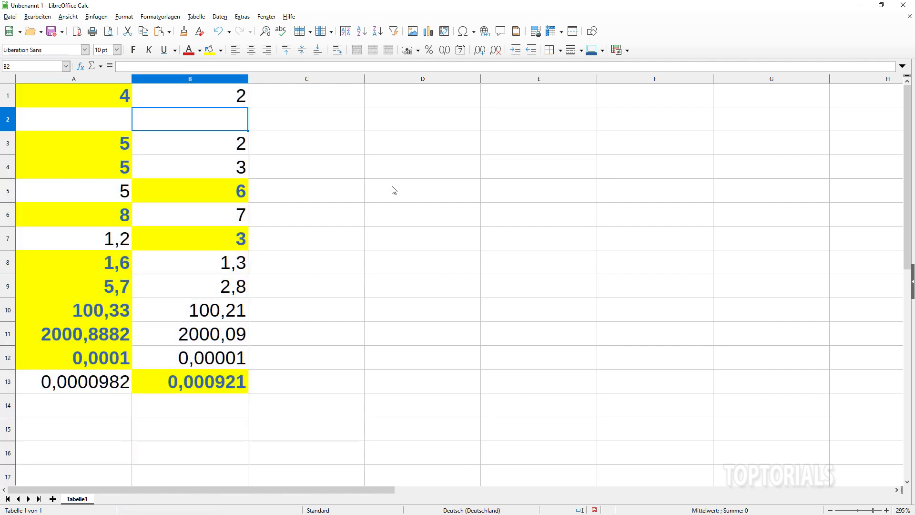
click(233, 285)
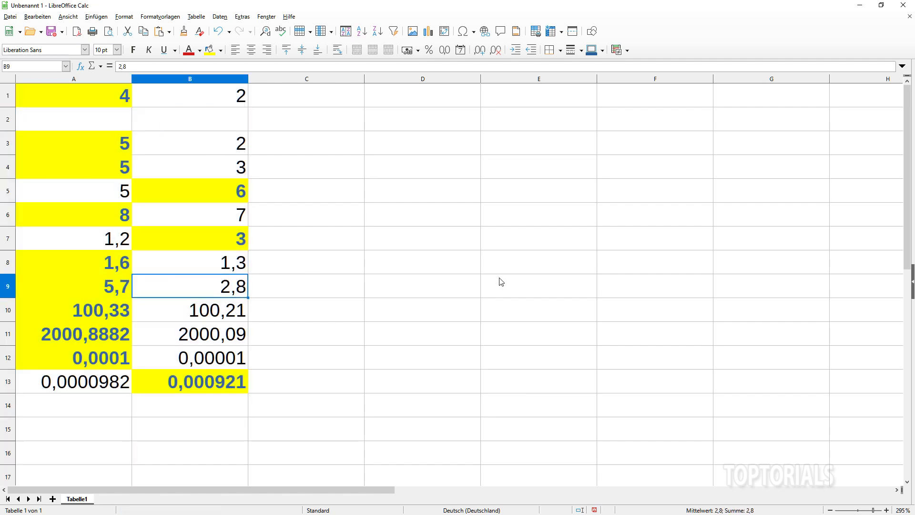
text(100)
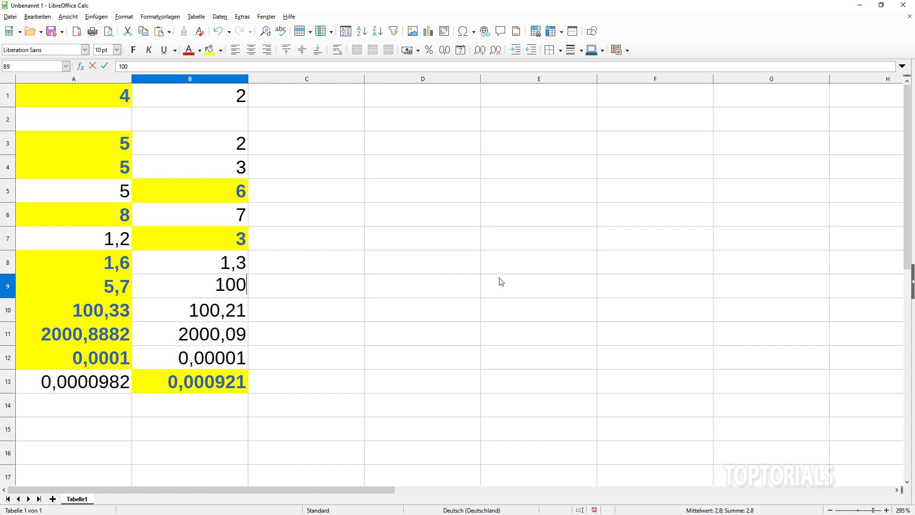
key(Return)
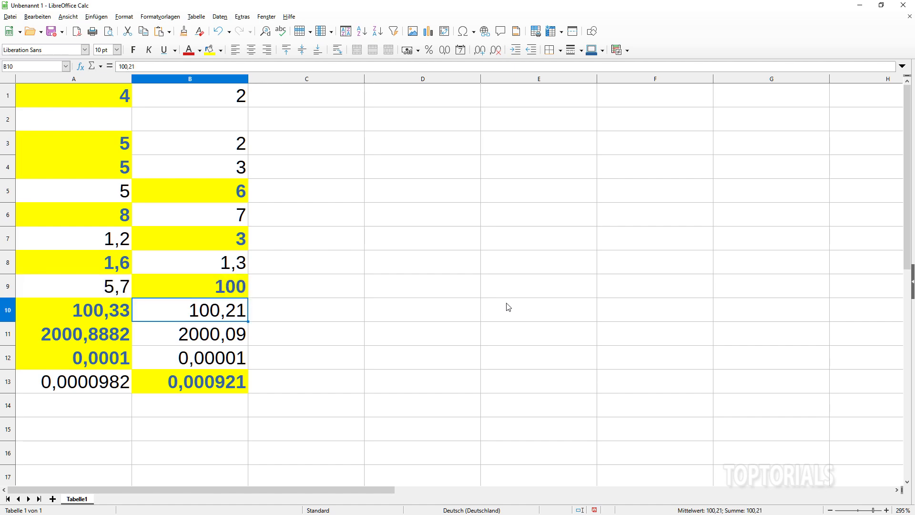
click(238, 102)
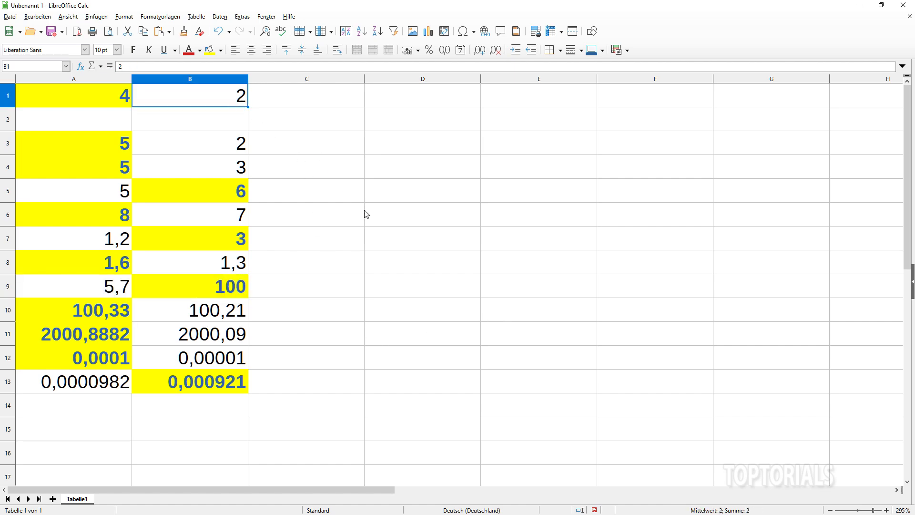